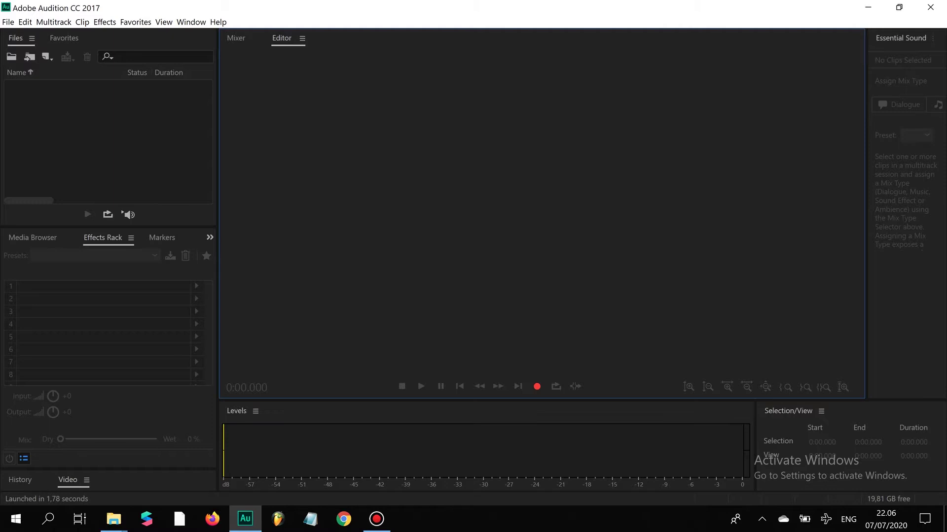
Step: Create a new multitrack session named "asasadede"
left_click(7, 22)
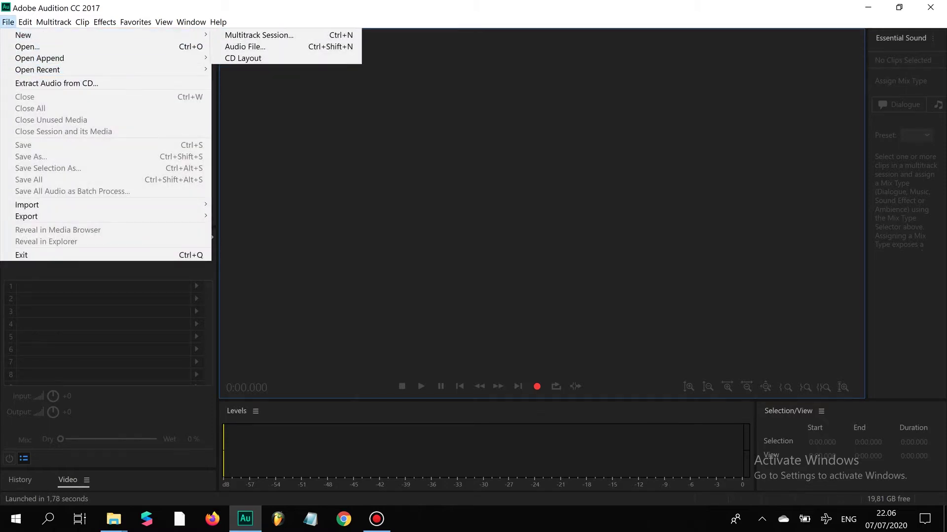
mouse_move(99, 34)
left_click(259, 35)
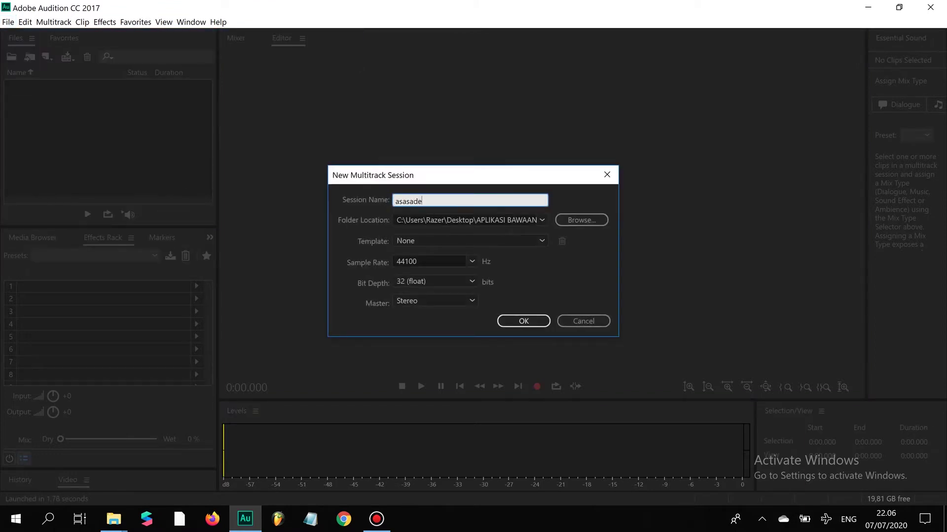
key("Return")
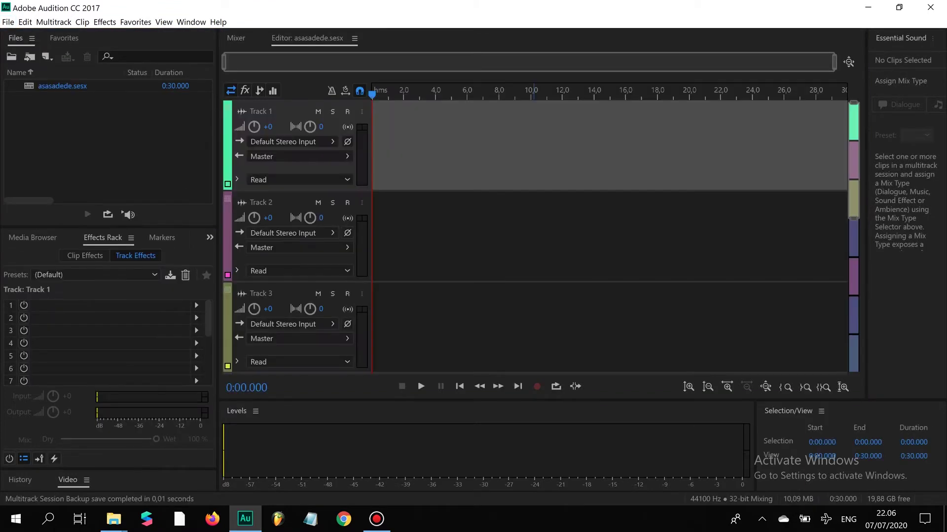
Step: Solo and record-arm Track 1, and set its input to the mono microphone channel [01M]
left_click(333, 111)
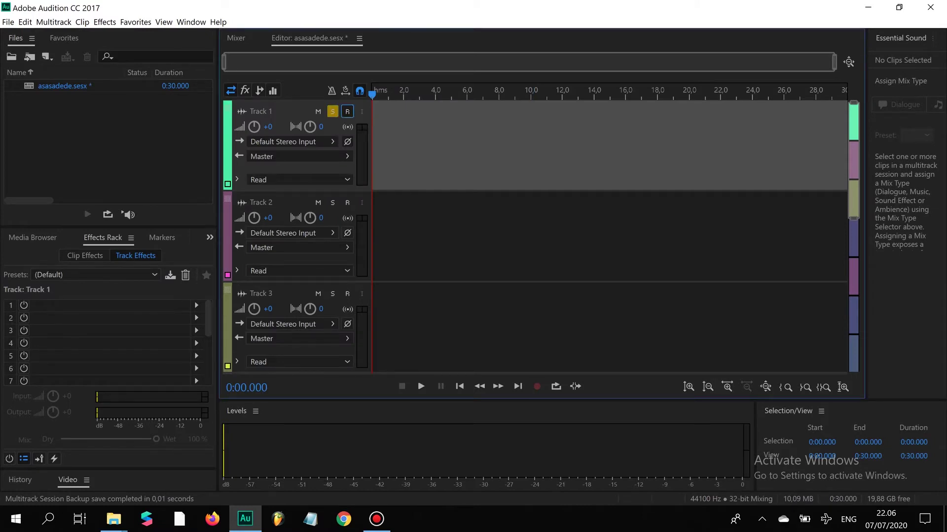
left_click(291, 142)
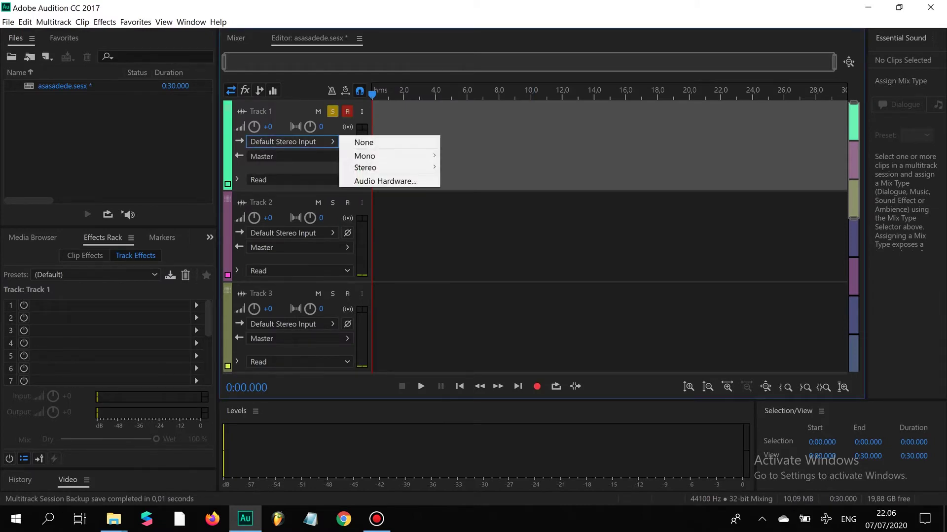
mouse_move(384, 155)
left_click(493, 155)
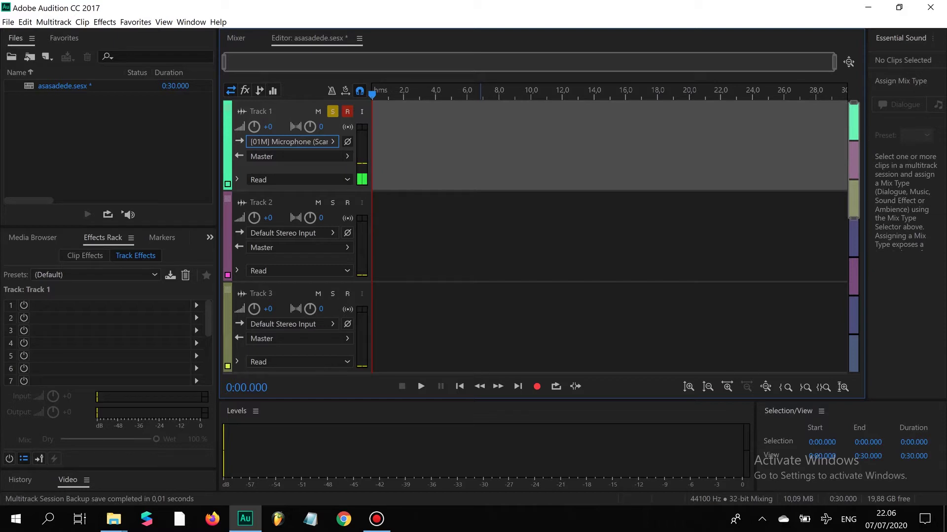
Step: Record about 38 seconds of microphone audio onto Track 1
key("shift+space")
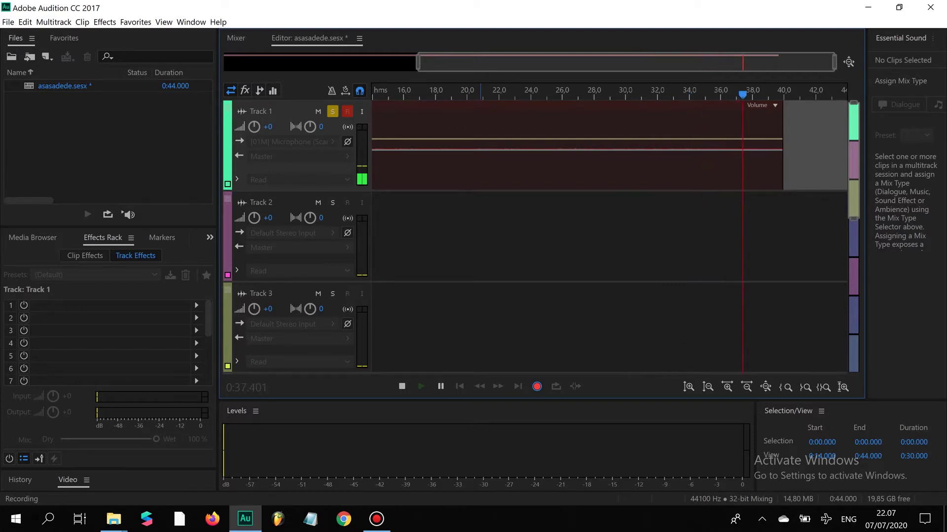
key("space")
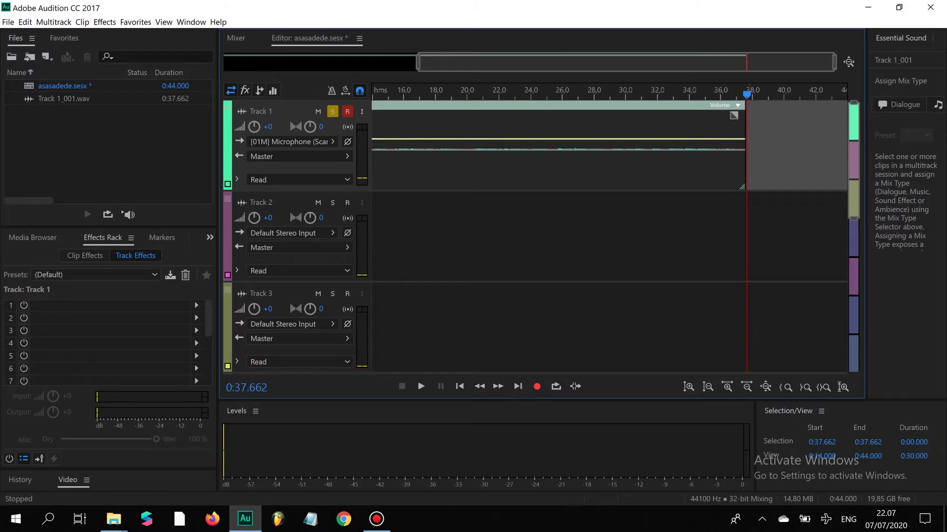
Step: Raise Track 1's volume to +15 dB and play the recording back from the start
left_click_drag(747, 94, 372, 94)
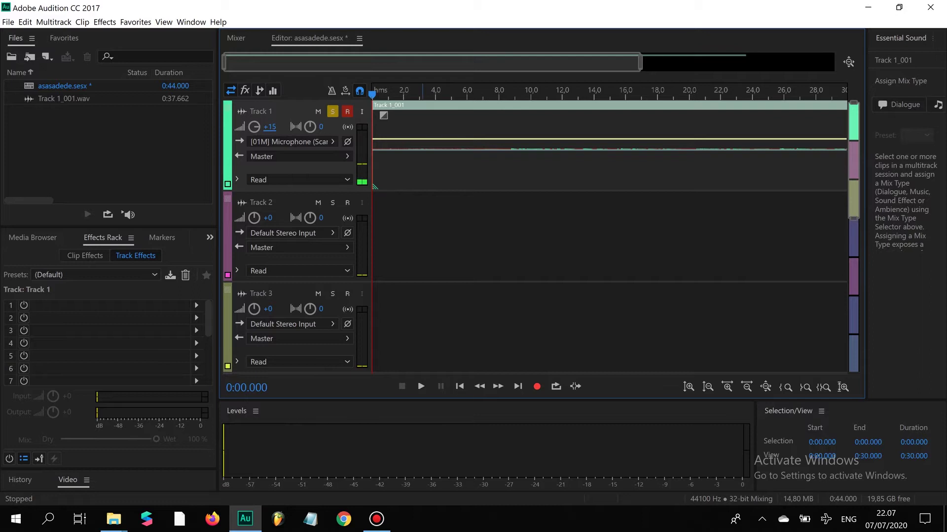
key("space")
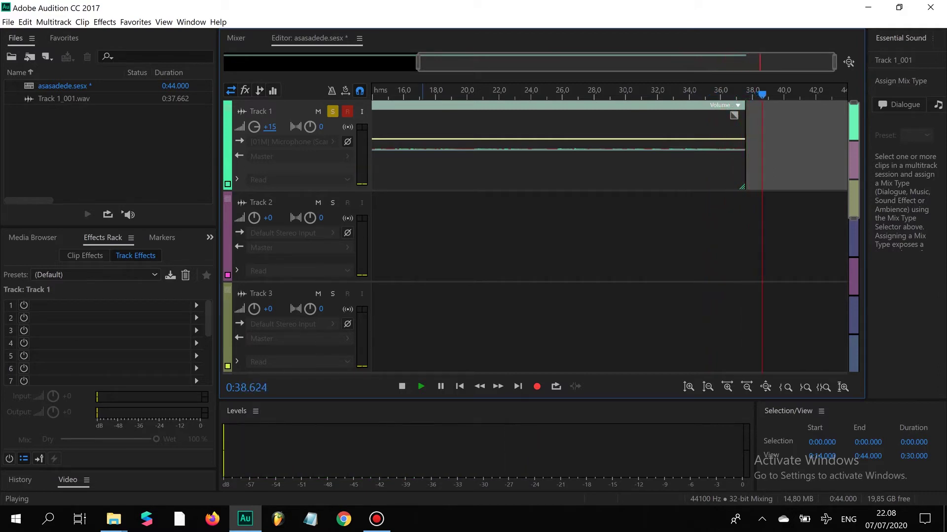
key("space")
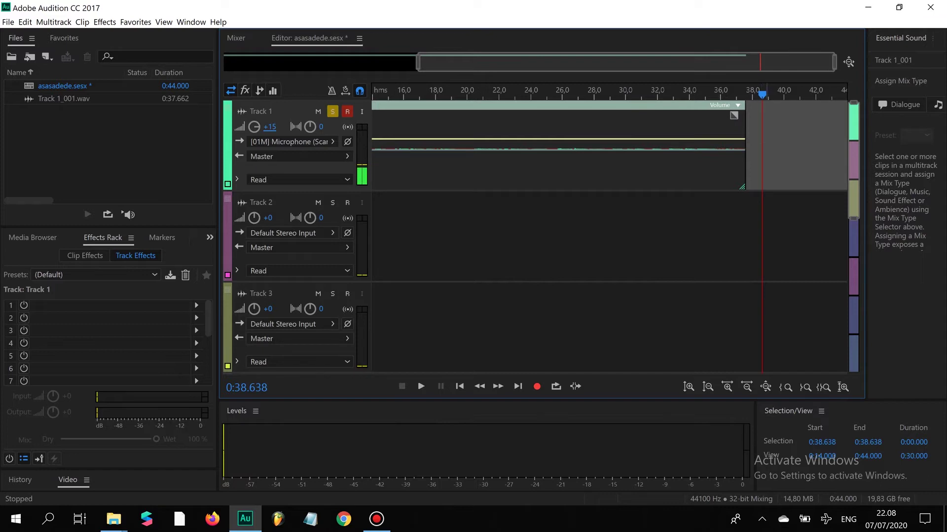
key("Home")
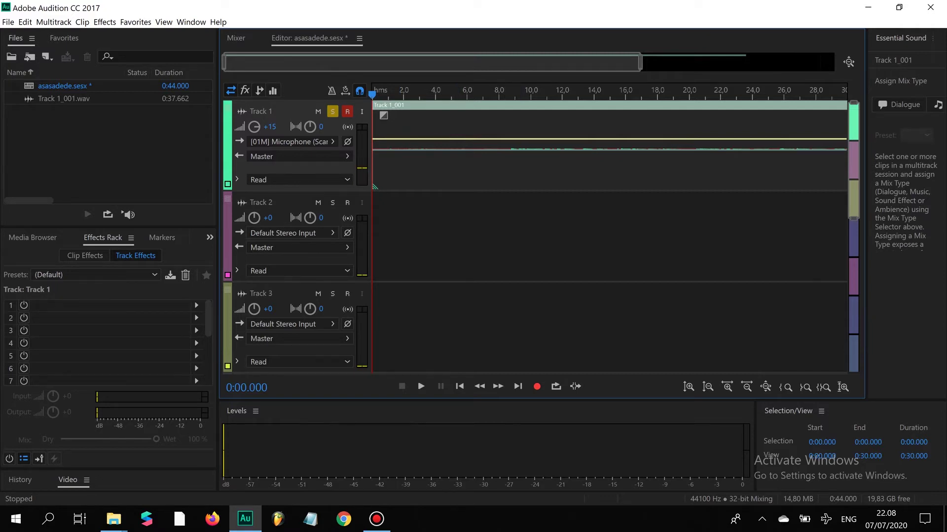
Step: Amplify the recorded Track 1 clip by 7 dB in the Waveform Editor and return to the start of the multitrack session
double_click(375, 187)
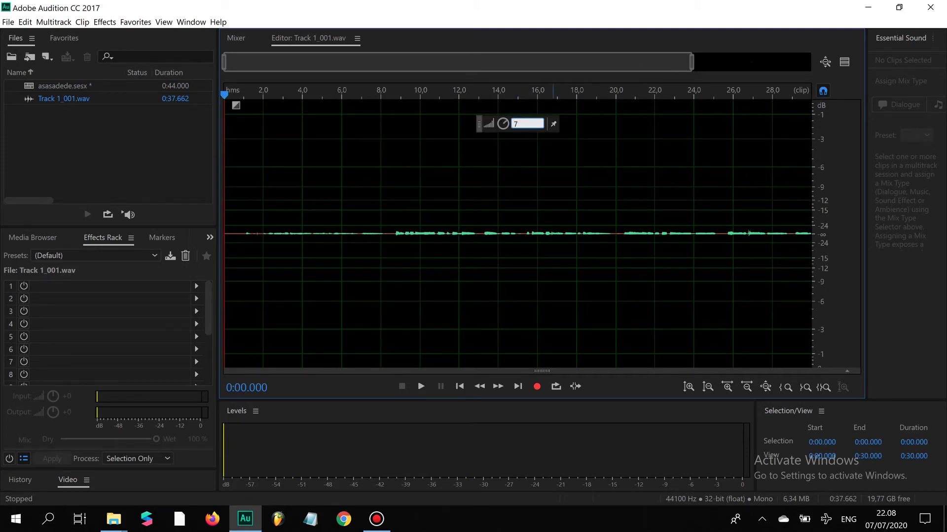
key("Return")
left_click(643, 197)
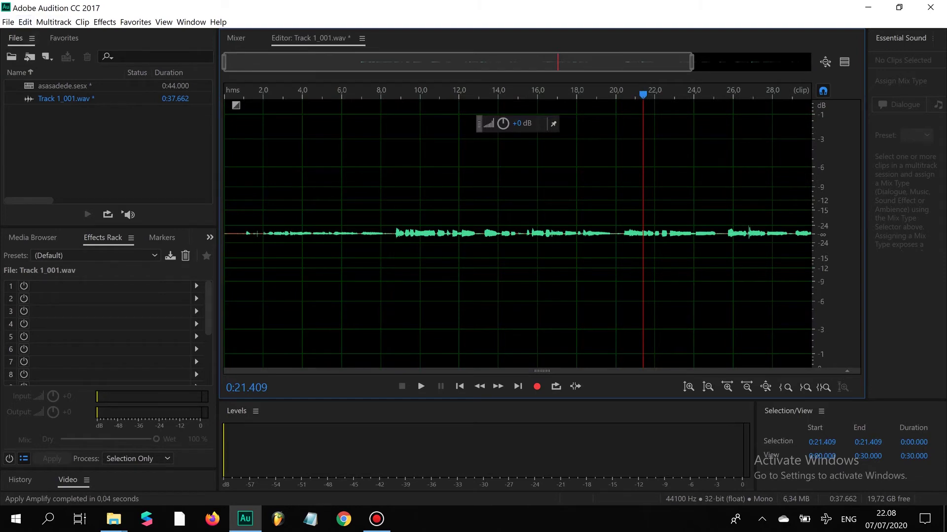
left_click(163, 22)
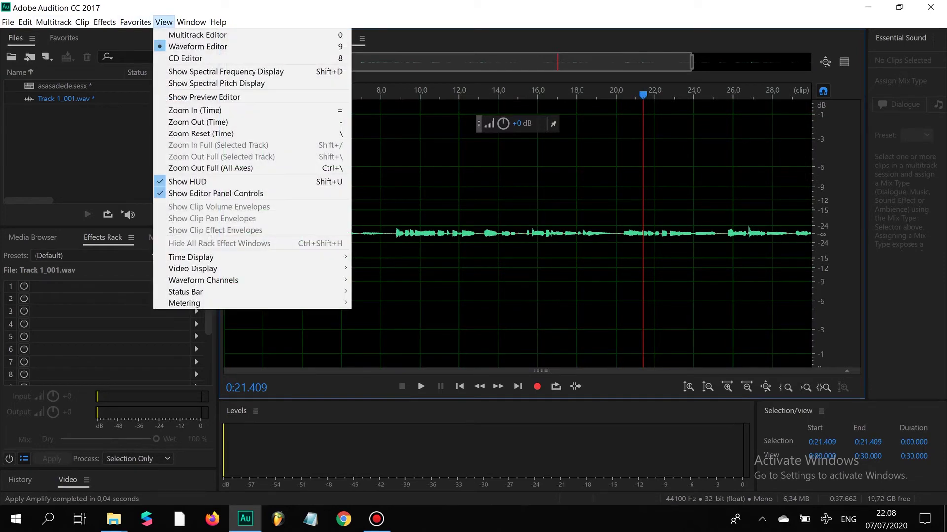
left_click(197, 34)
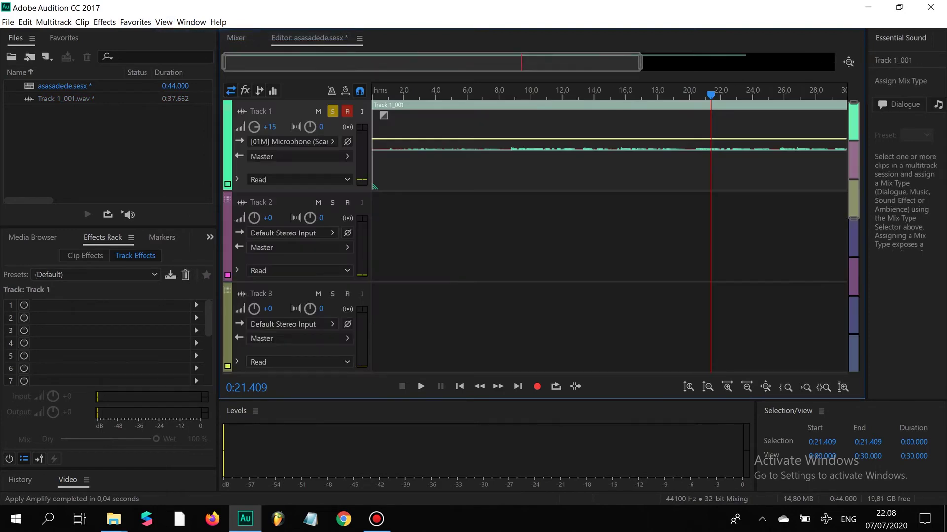
key("alt+Left")
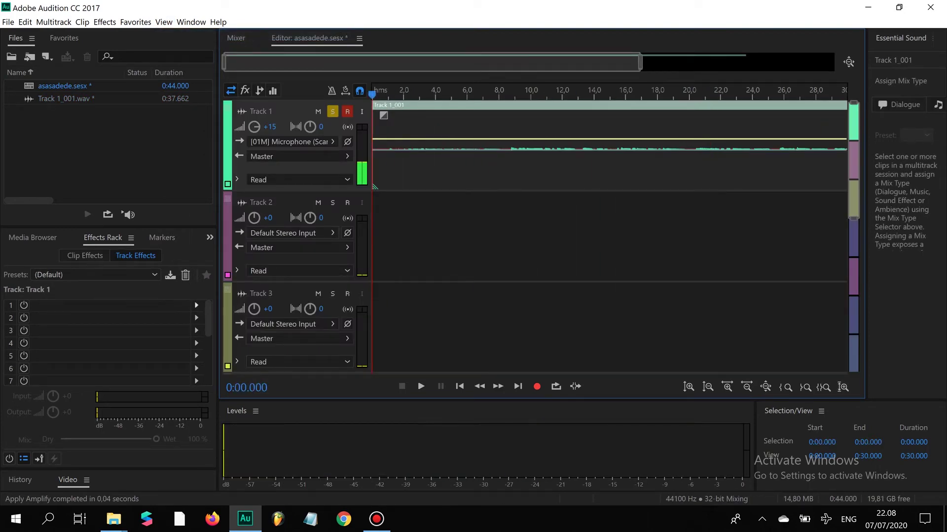
Step: Add Studio Reverb to Track 1's first effect slot, with decay at 6426.4 ms and reduced early reflections
left_click(196, 305)
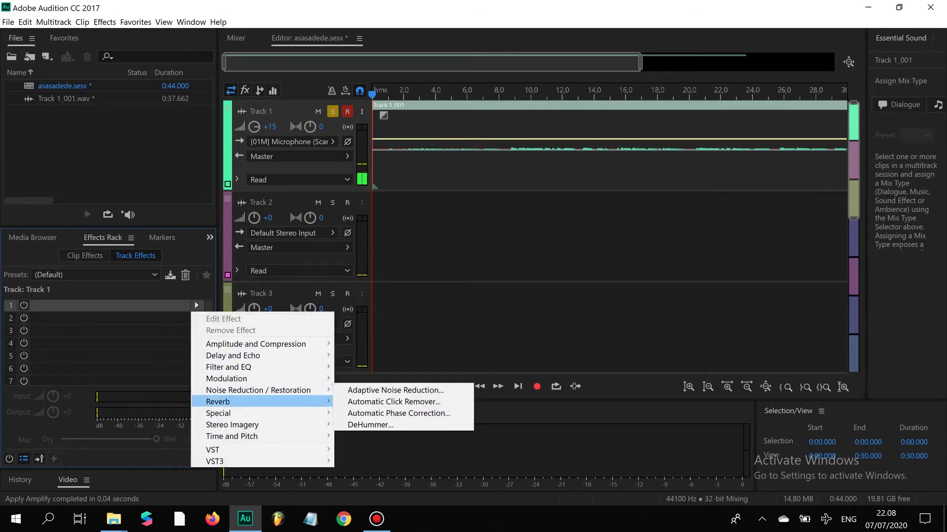
mouse_move(222, 402)
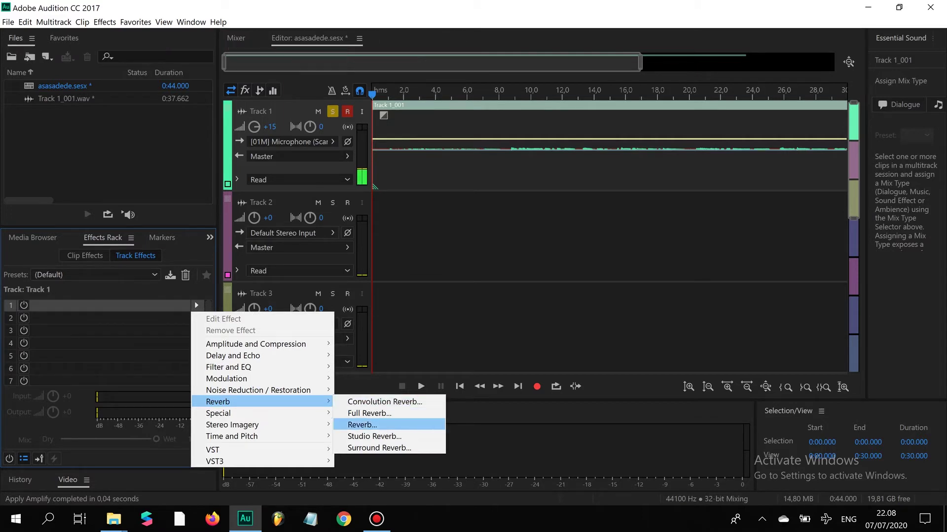
left_click(374, 437)
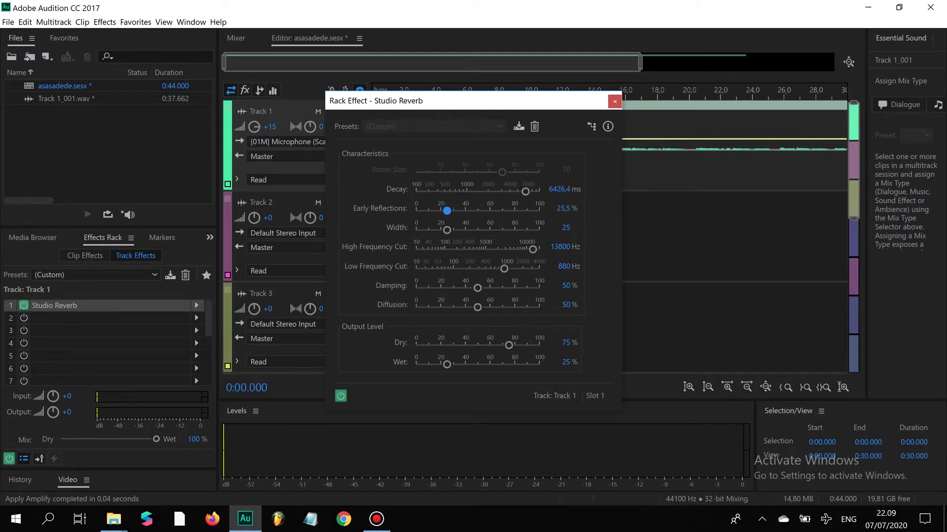
left_click_drag(446, 211, 437, 211)
key("Escape")
Step: Add a Parametric Equalizer with the Loudness Maximizer preset to Track 1's second effect slot
left_click(197, 318)
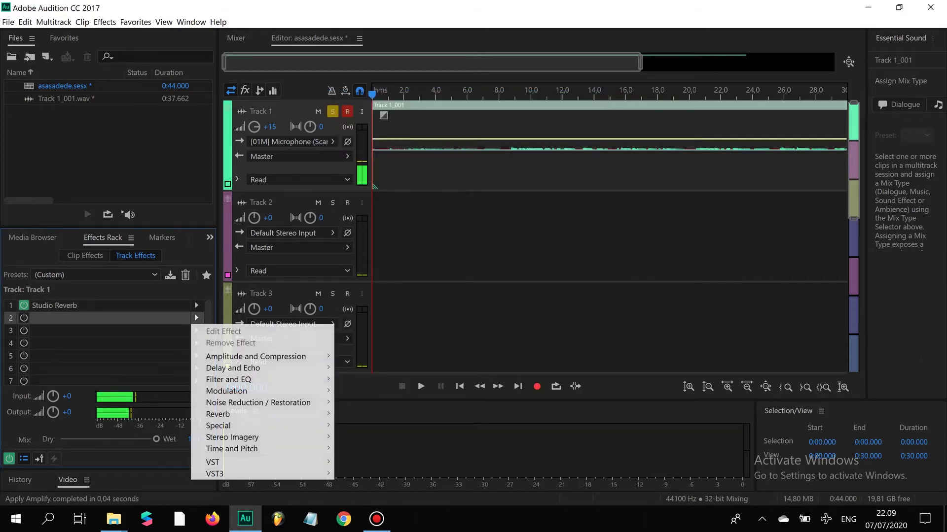
mouse_move(232, 379)
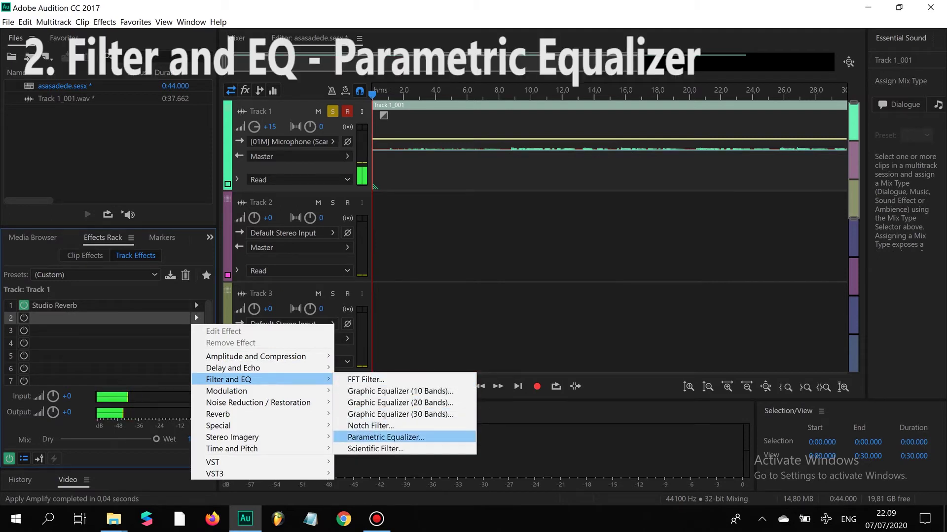
left_click(386, 437)
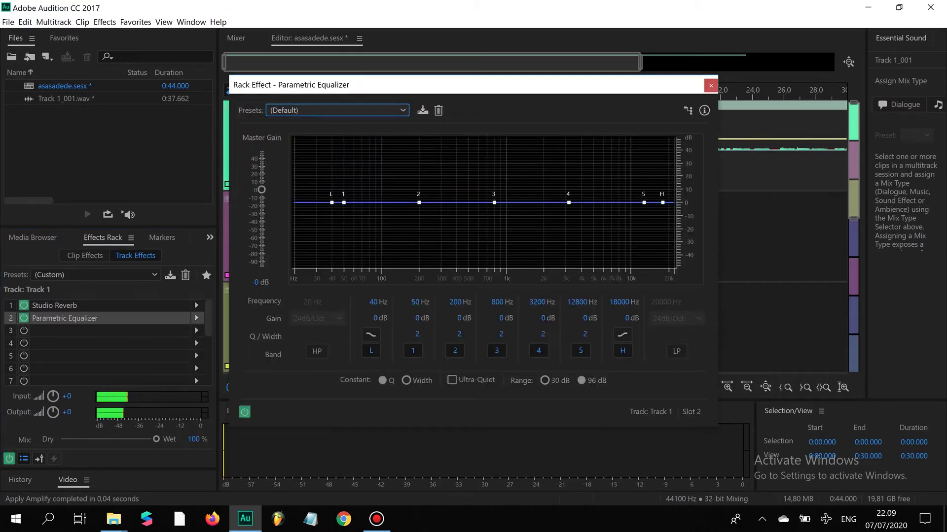
left_click(337, 109)
key("Return")
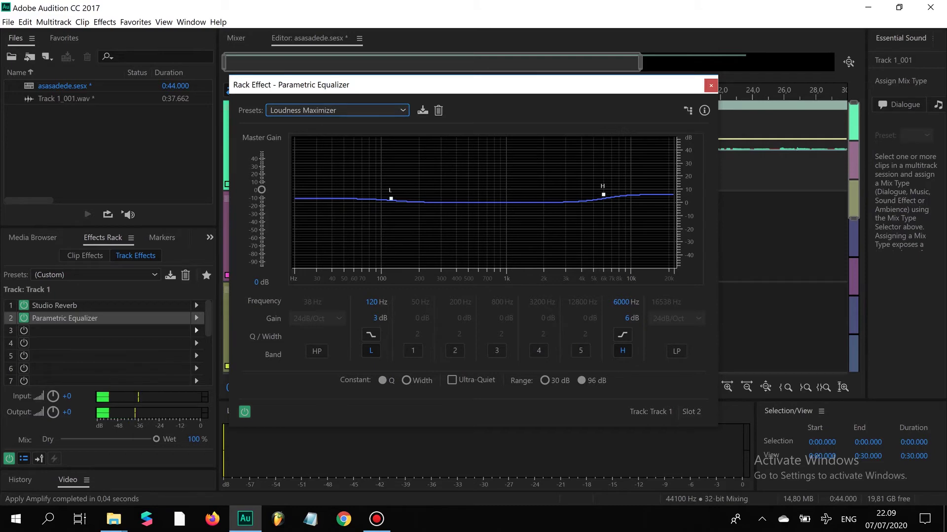
left_click(192, 333)
key("Escape")
key("Escape")
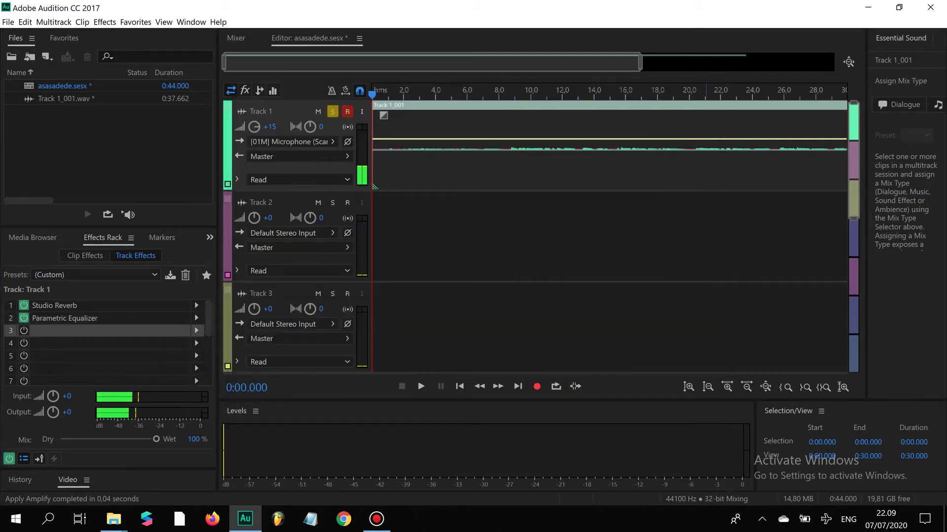
Step: Add Vocal Enhancer with its default settings to Track 1's third effect slot
left_click(196, 330)
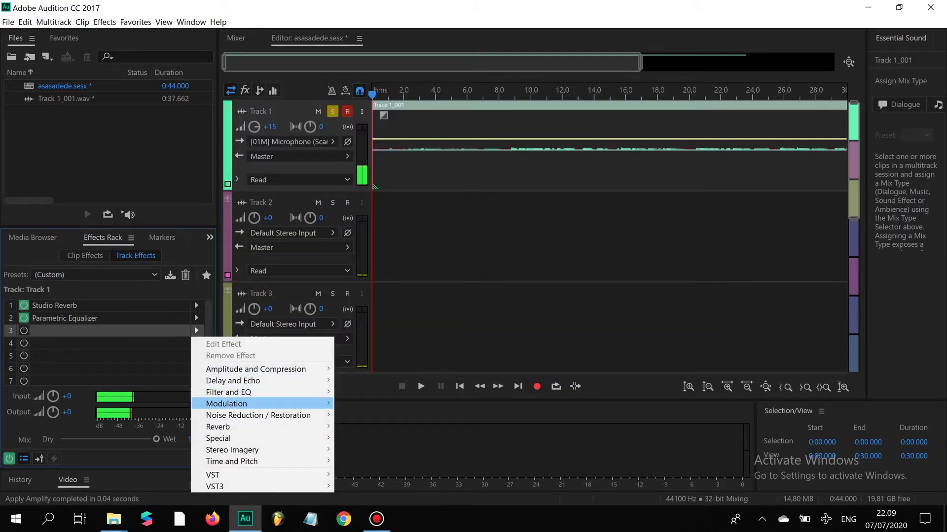
mouse_move(218, 438)
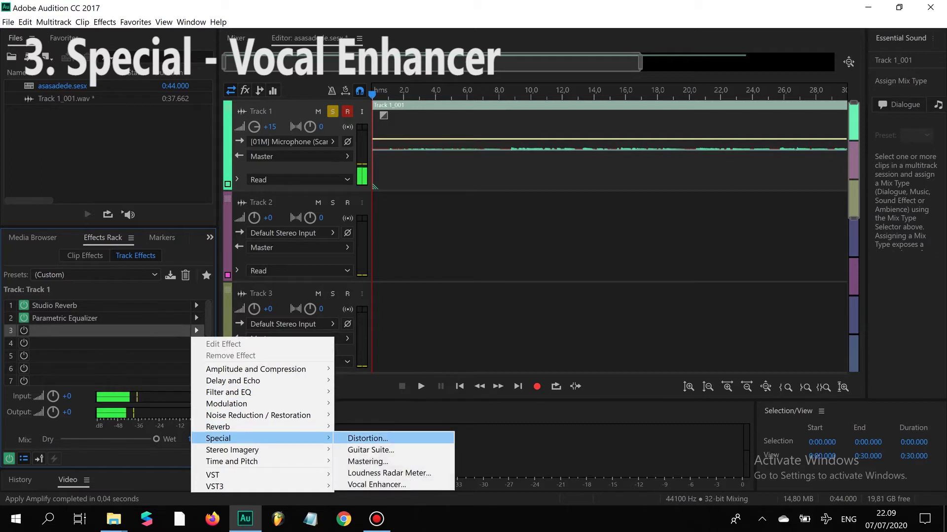
key("Return")
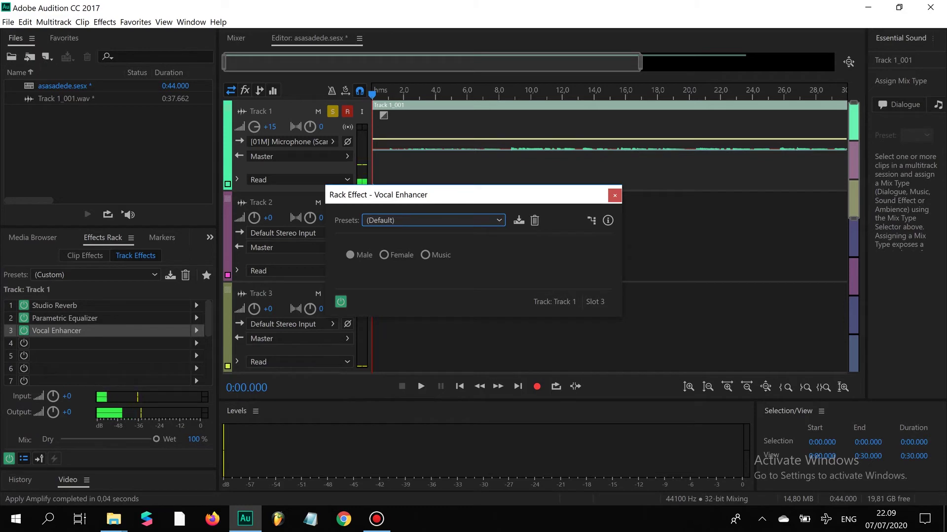
left_click(615, 196)
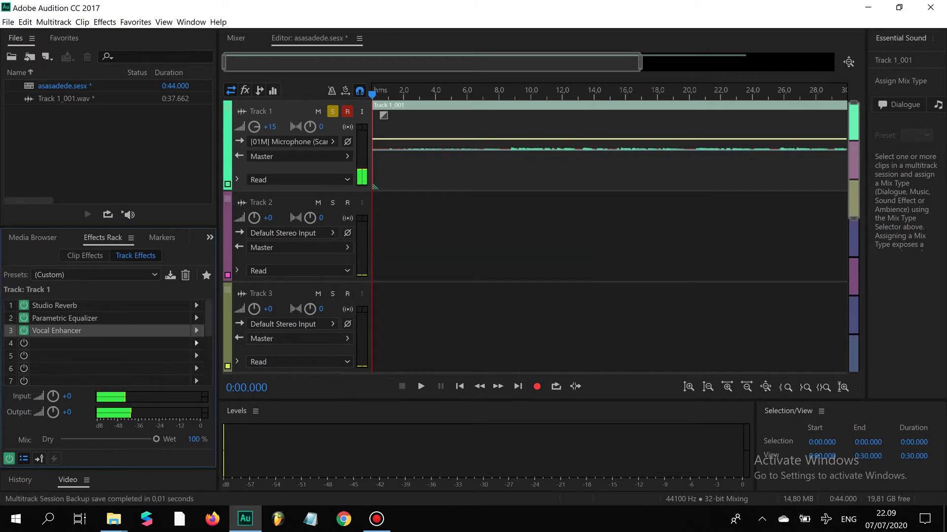
Step: Add Mastering with the Make Room For Vocals preset to Track 1's fourth effect slot and raise its reverb amount
left_click(196, 343)
mouse_move(221, 451)
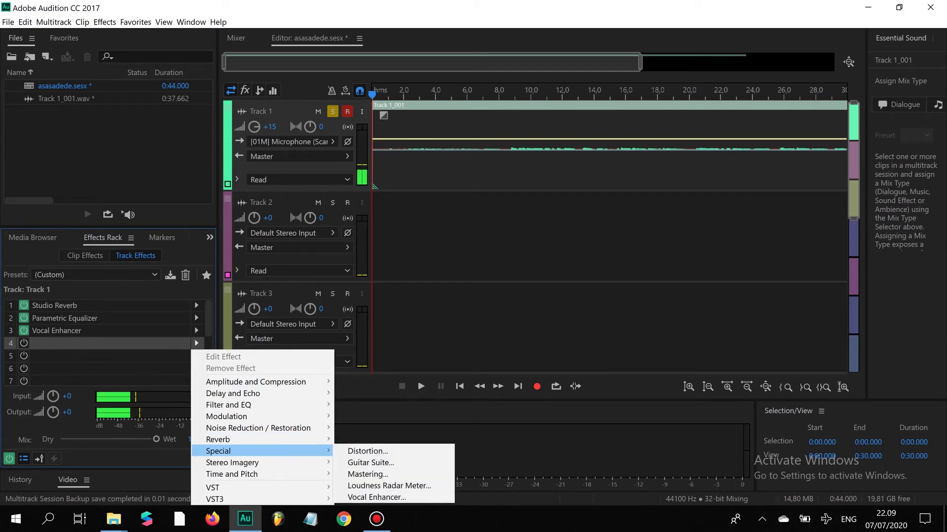
left_click(367, 474)
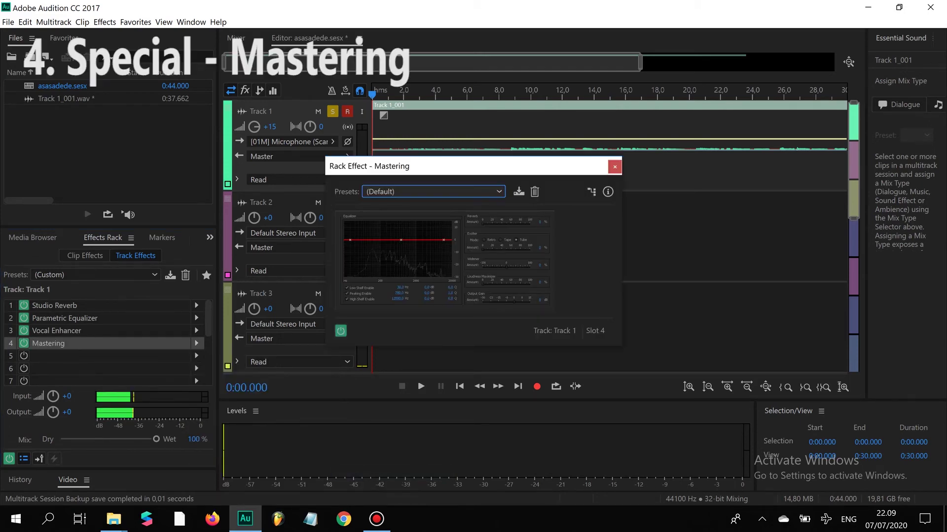
left_click(434, 191)
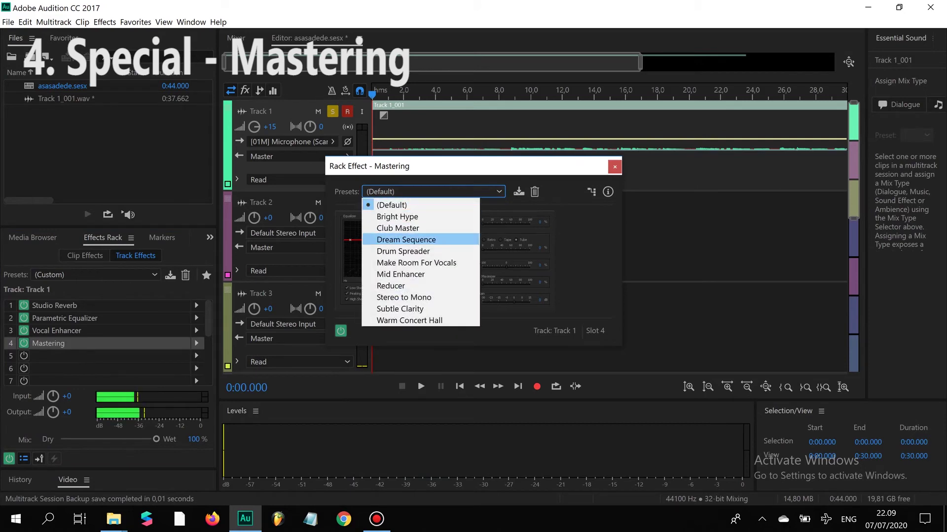
left_click(416, 263)
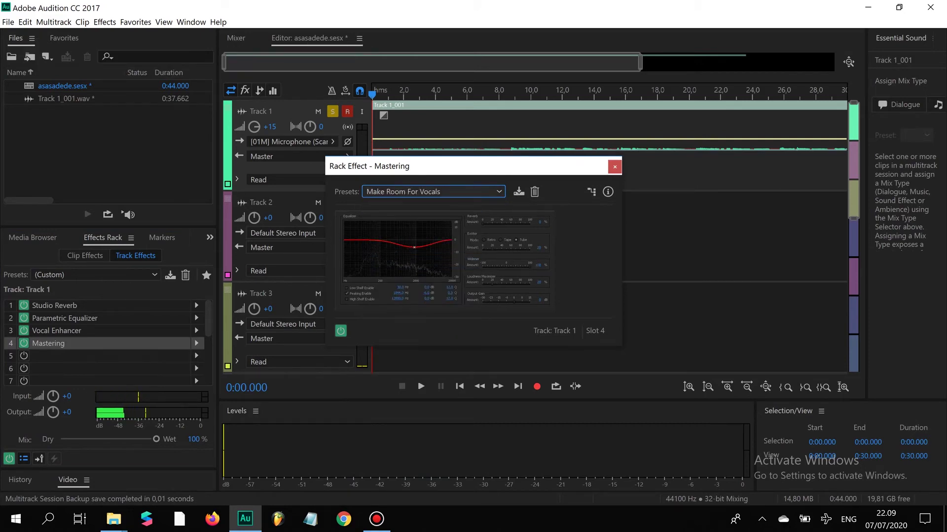
left_click_drag(482, 222, 503, 223)
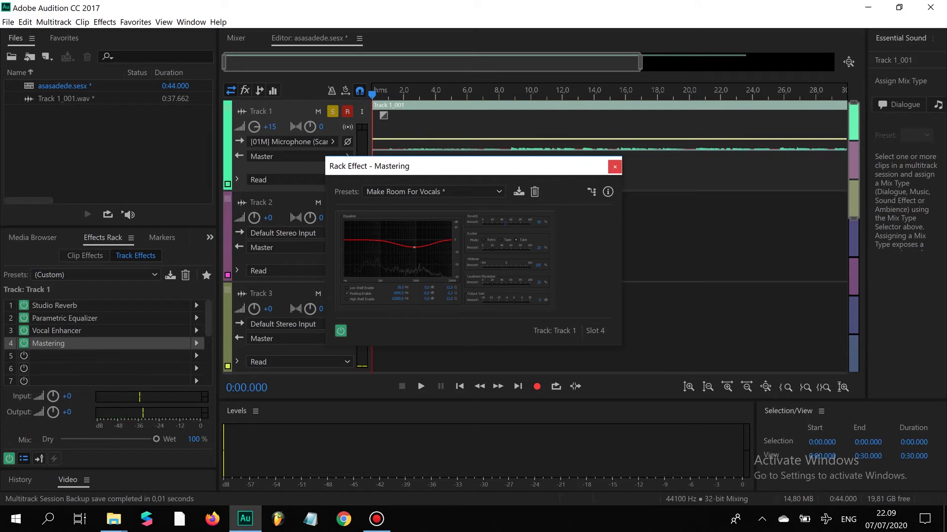
left_click(615, 167)
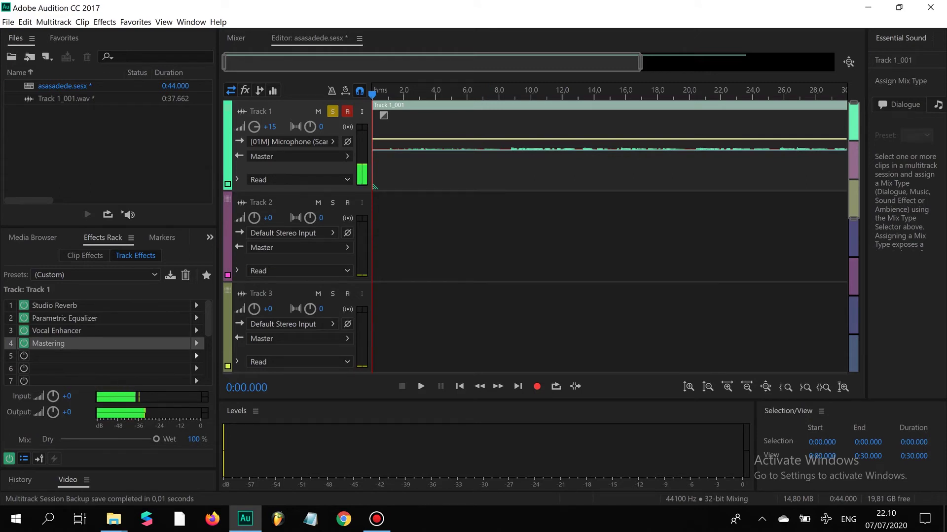
Step: Add a Graphic Equalizer (10 Bands) with default settings to Track 1's fifth effect slot and switch that effect off
left_click(196, 356)
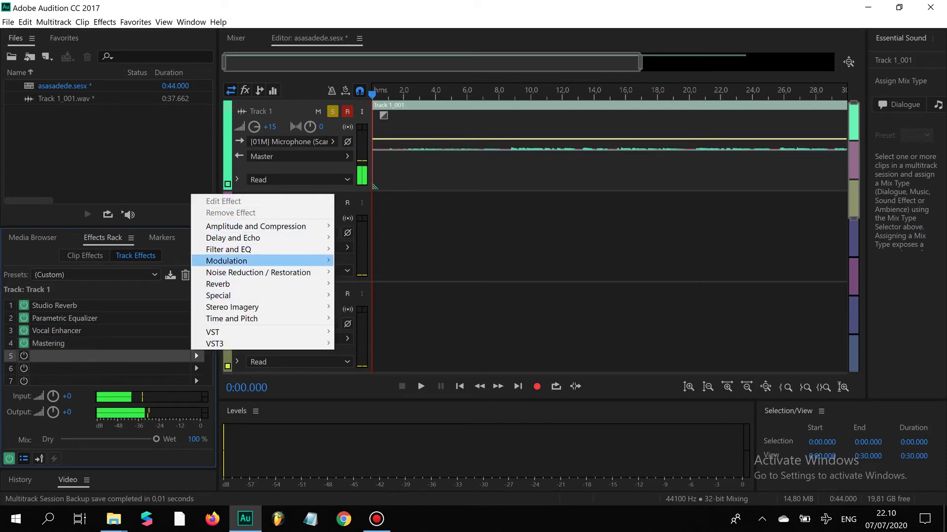
mouse_move(227, 249)
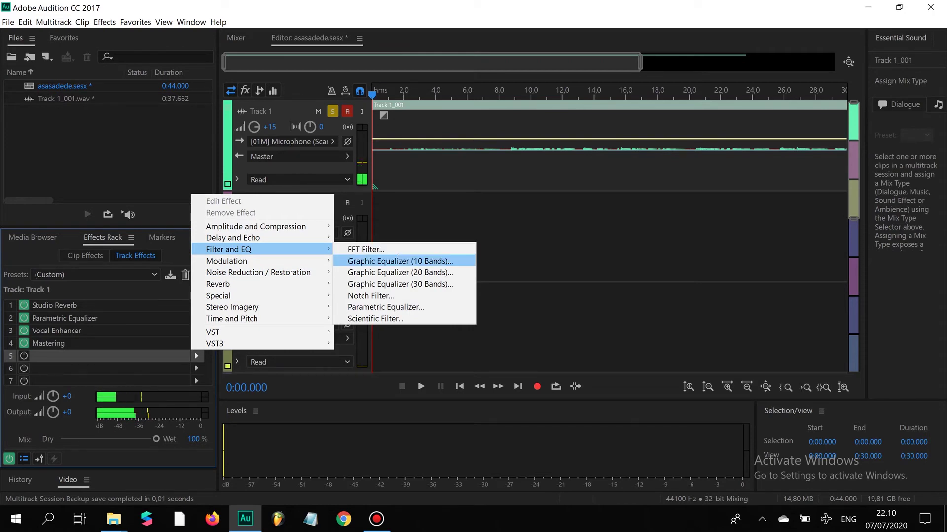
left_click(394, 261)
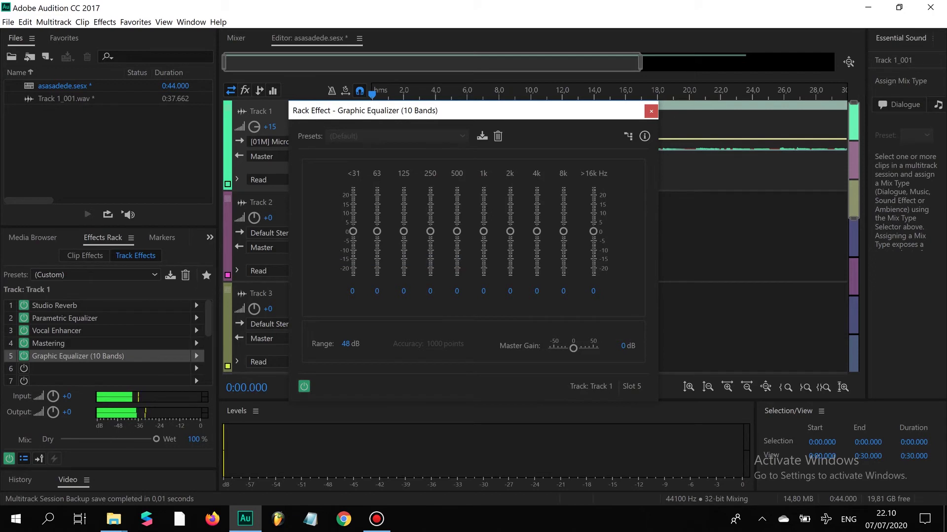
left_click(648, 111)
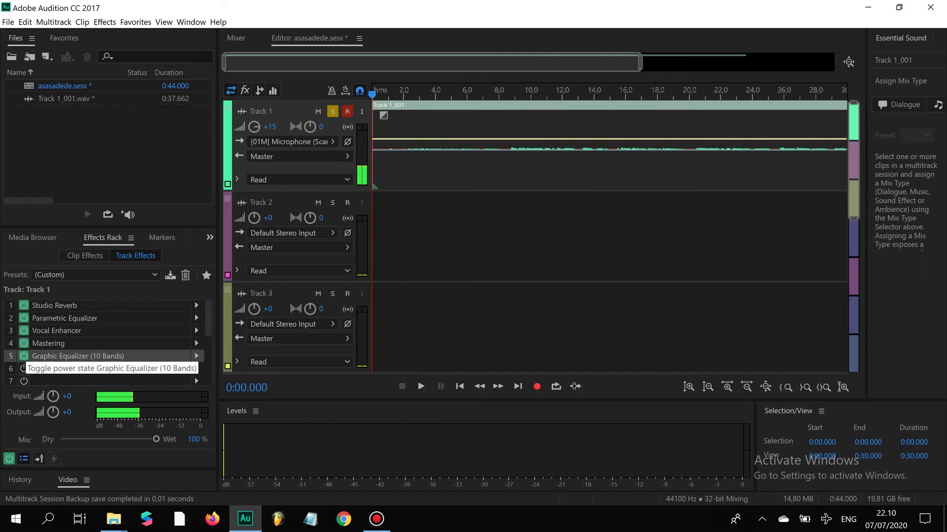
left_click(23, 356)
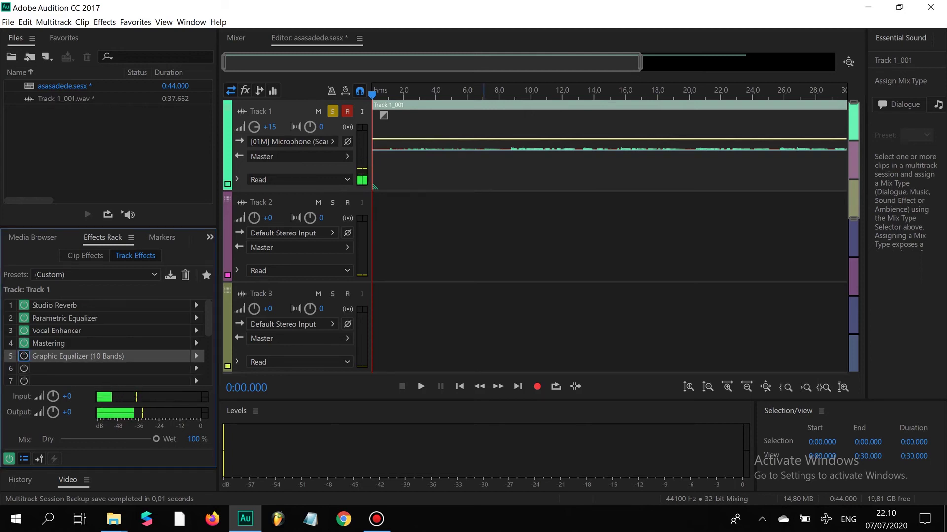
Step: Raise the system volume and play the session from the start through the end of the vocal clip to hear the effects
key("XF86AudioRaiseVolume")
key("XF86AudioRaiseVolume")
key("space")
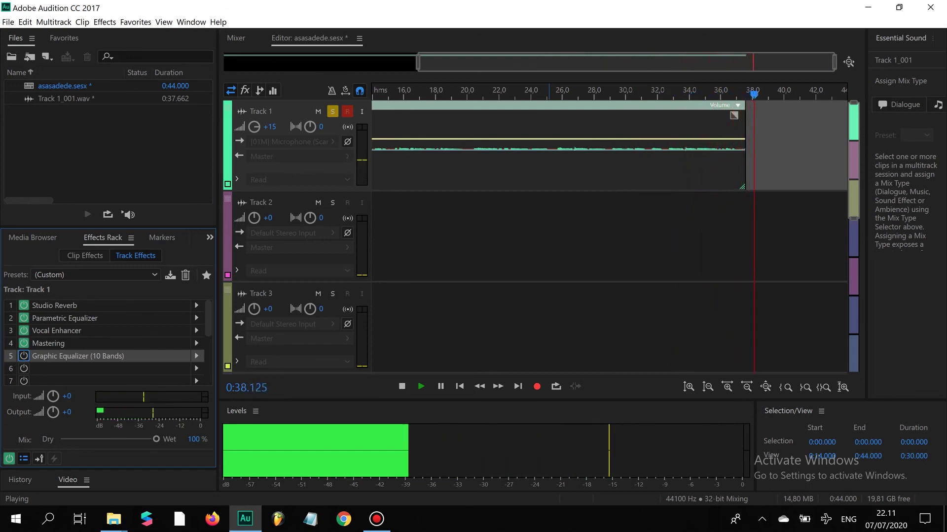
key("space")
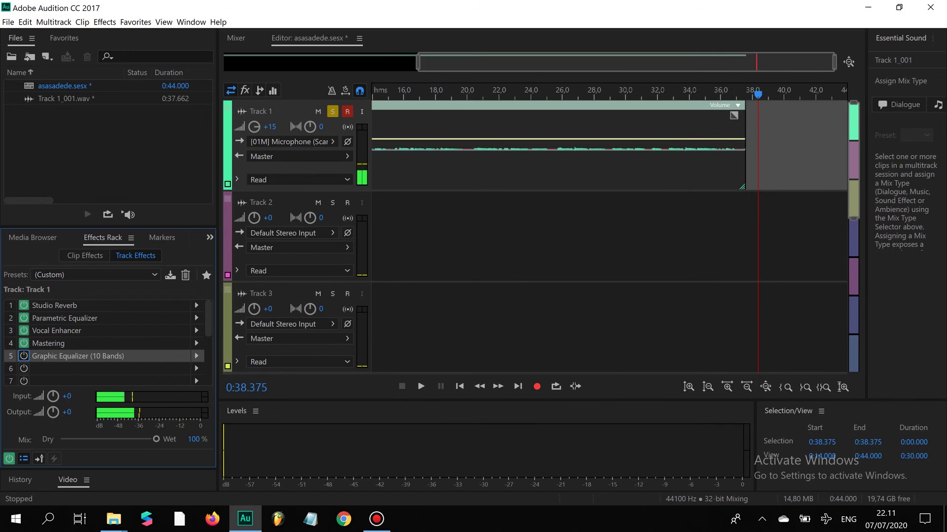
Step: Return the playhead to the session start and briefly replay the opening of the vocal
key("Home")
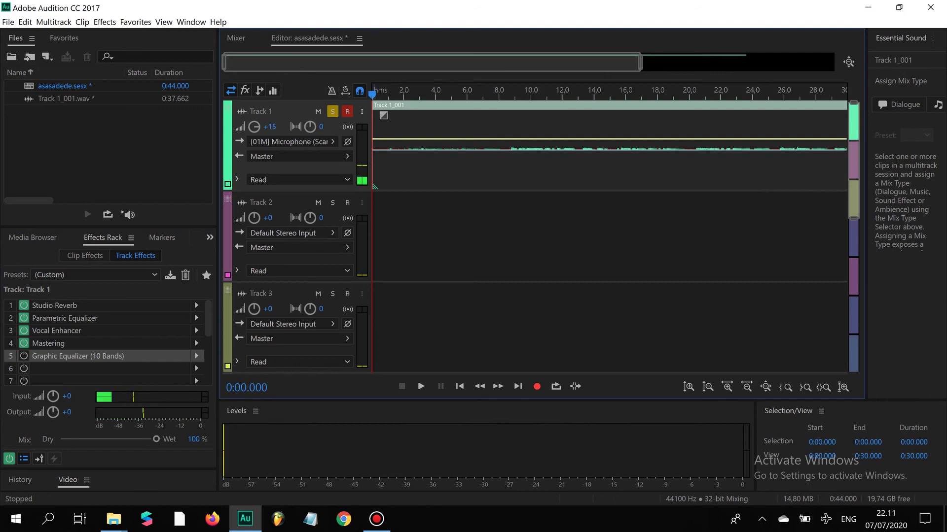
key("space")
key("space")
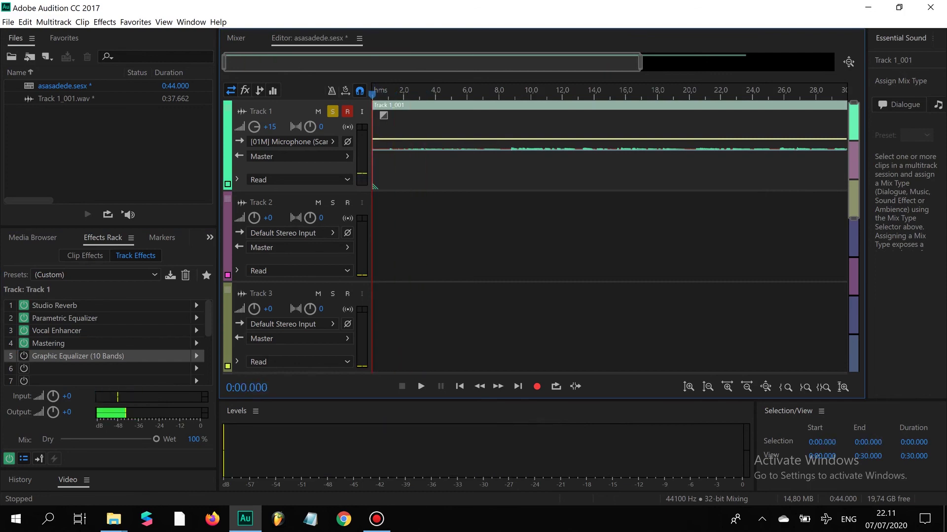
key("space")
key("space")
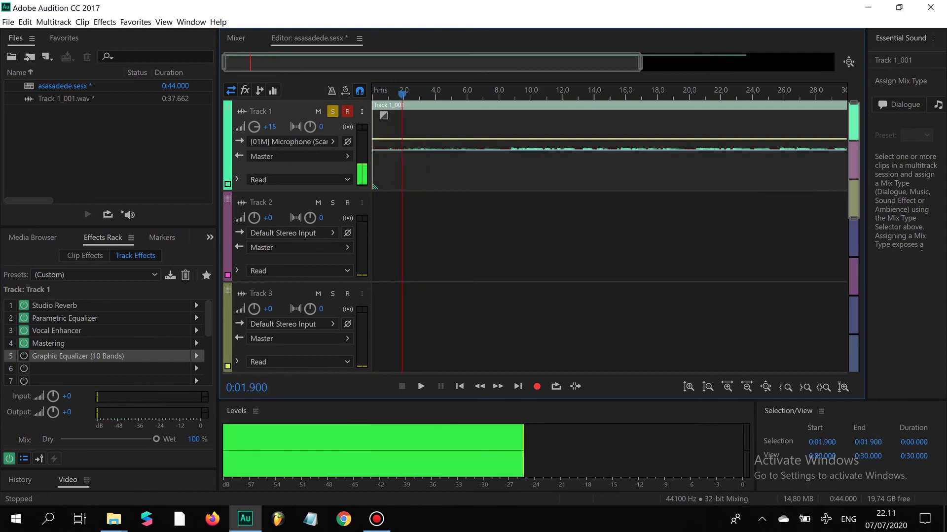